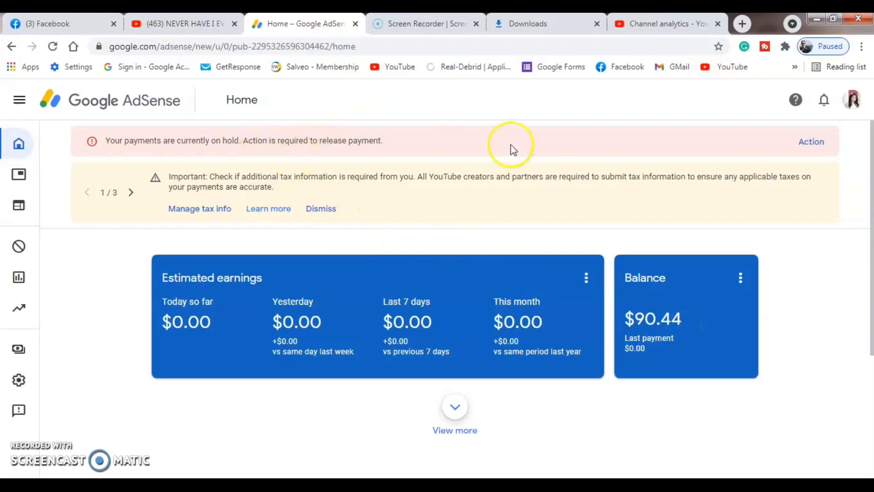
# - Open the action required for the held payments and start adding a payment method for receiving earnings
pyautogui.click(810, 147)
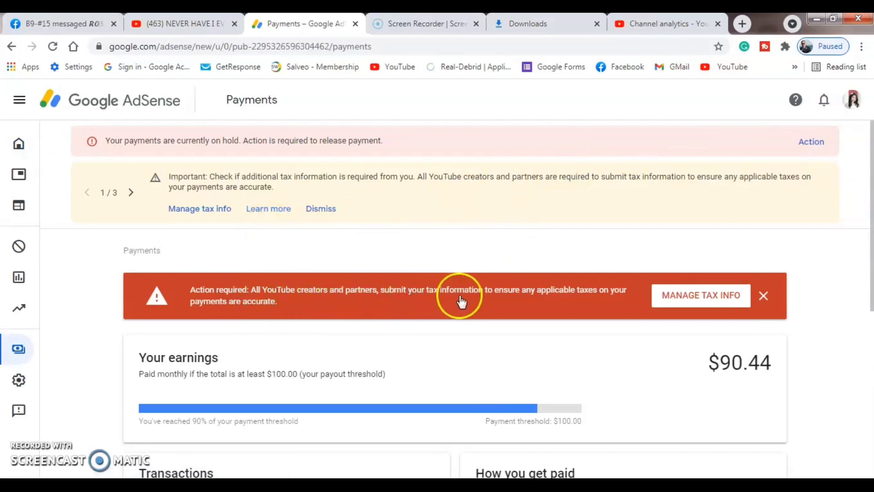
pyautogui.scroll(-4, 757, 291)
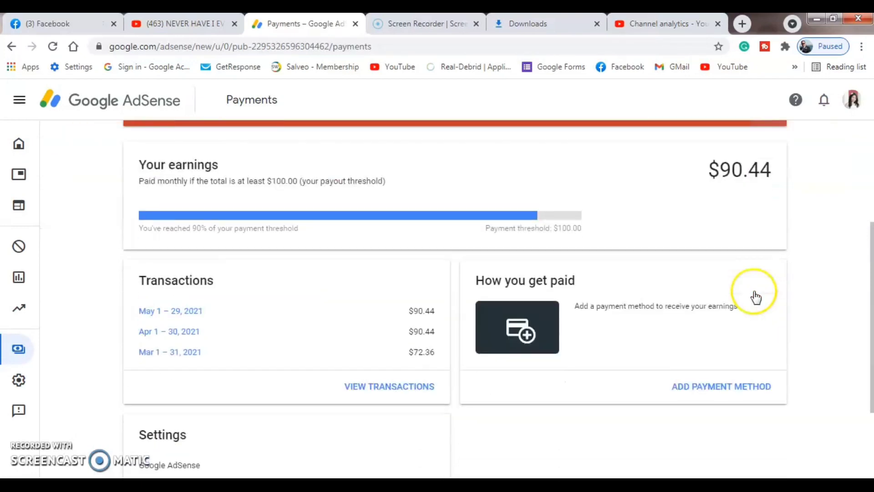
pyautogui.scroll(-3, 328, 355)
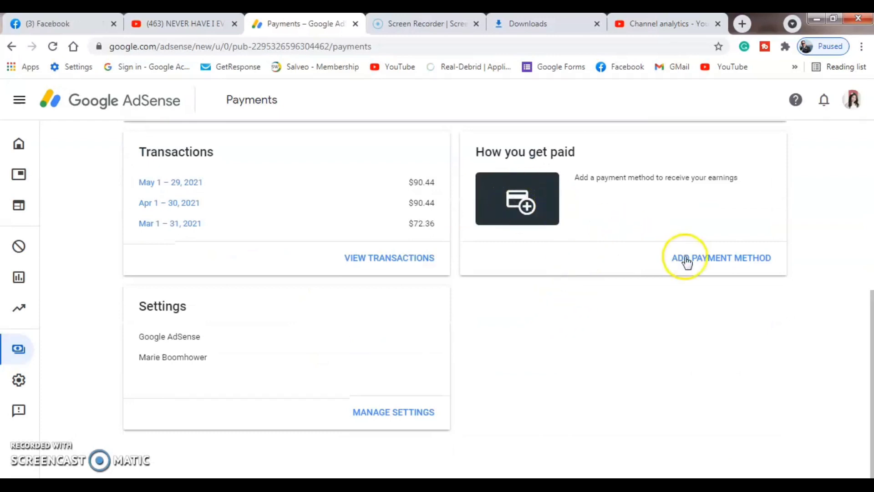
pyautogui.click(707, 262)
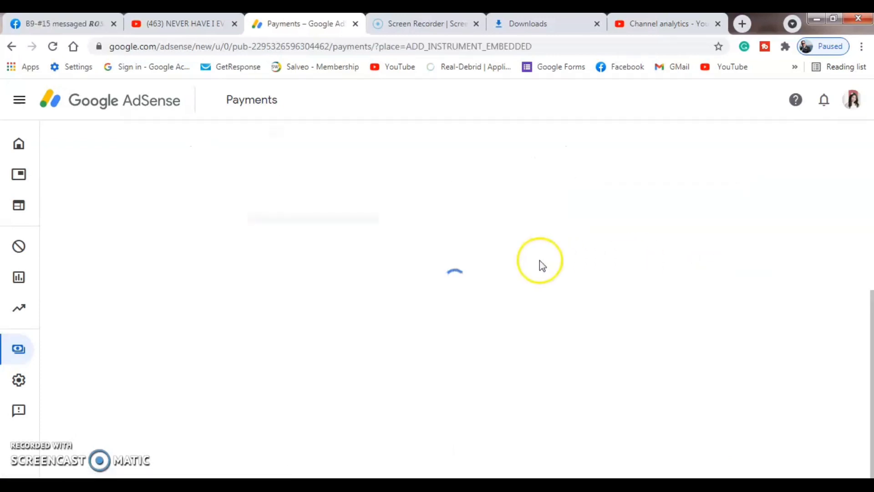
# - Examine the bank account form, including the account name, account type, routing number, account number and primary payment method option
pyautogui.scroll(6, 507, 253)
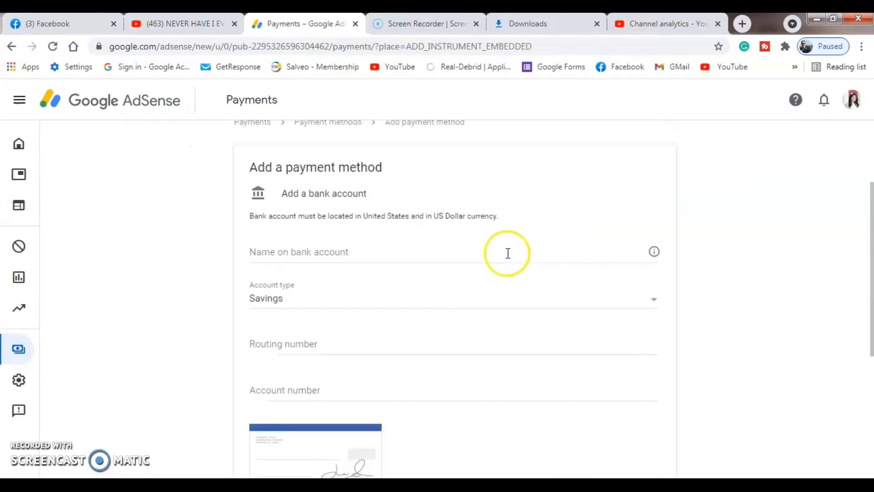
pyautogui.scroll(-2, 507, 253)
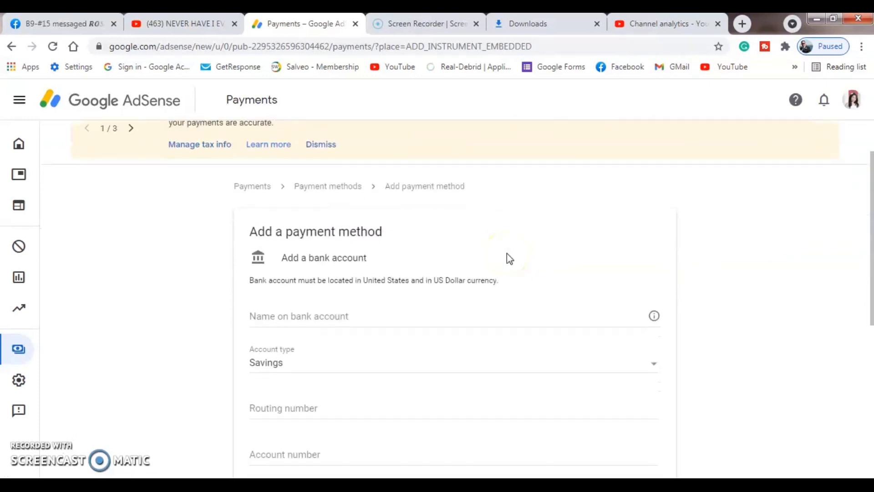
pyautogui.scroll(-5, 506, 253)
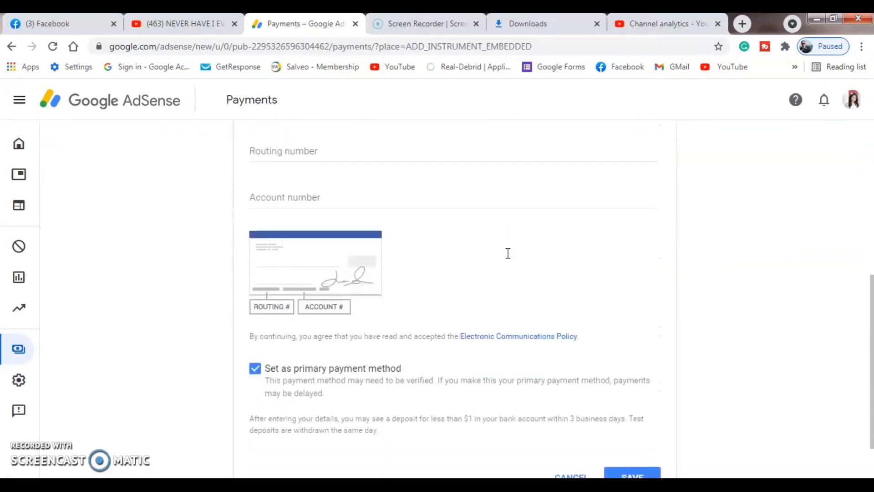
pyautogui.scroll(3, 507, 253)
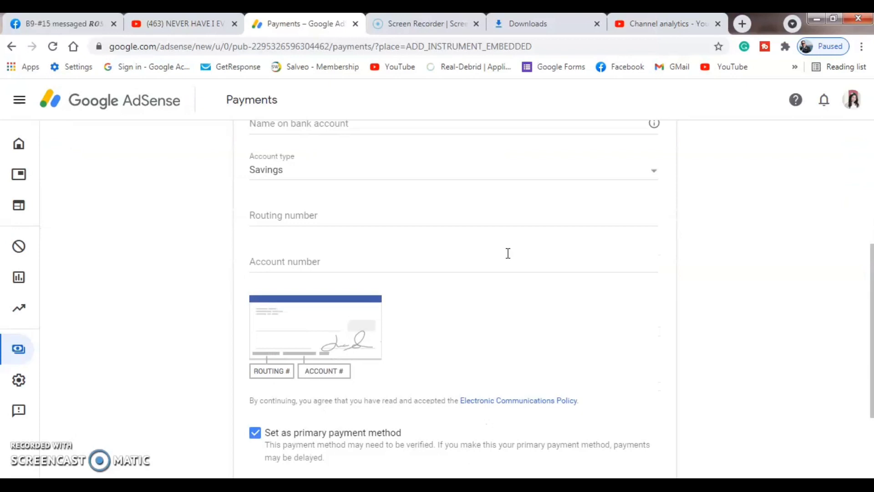
pyautogui.scroll(1, 508, 253)
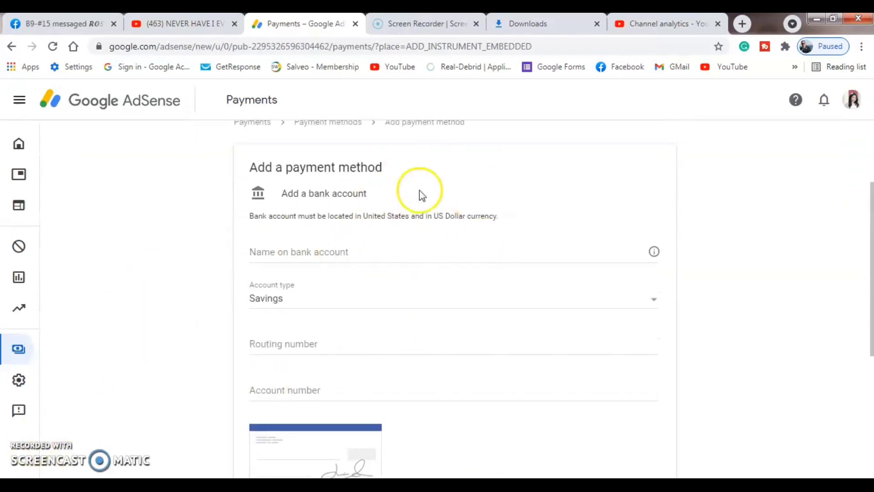
pyautogui.scroll(-3, 521, 243)
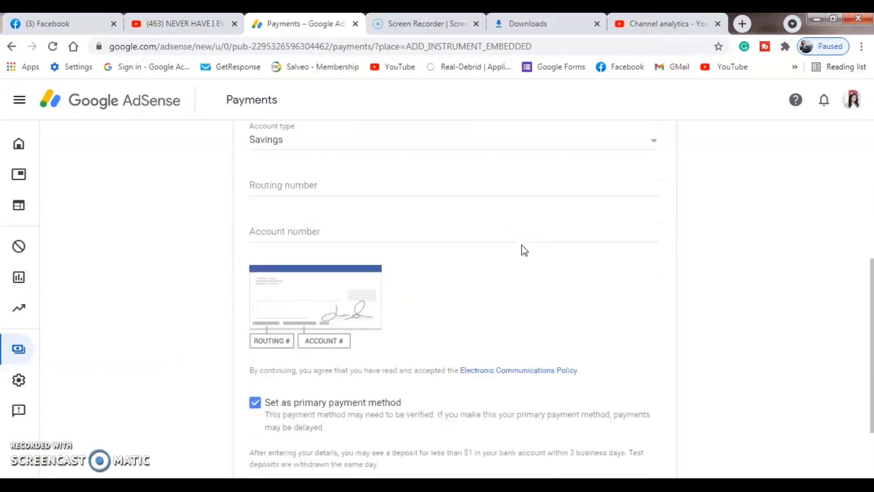
pyautogui.scroll(-3, 521, 248)
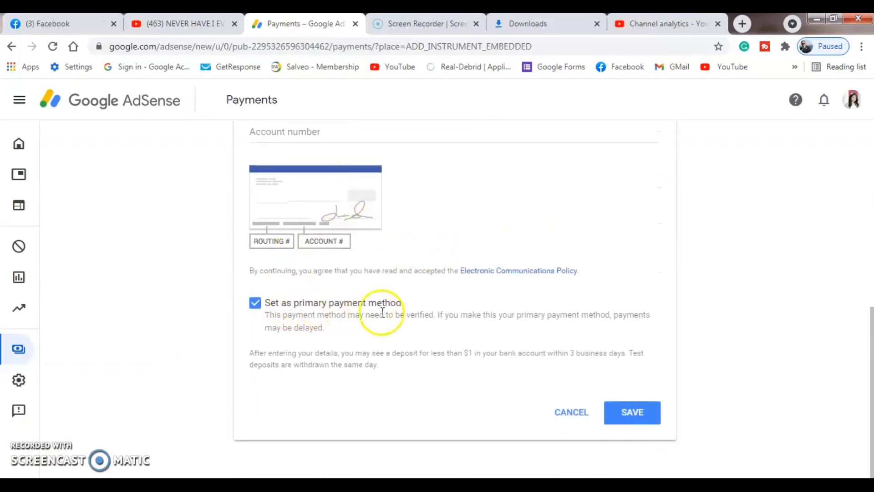
pyautogui.scroll(3, 548, 311)
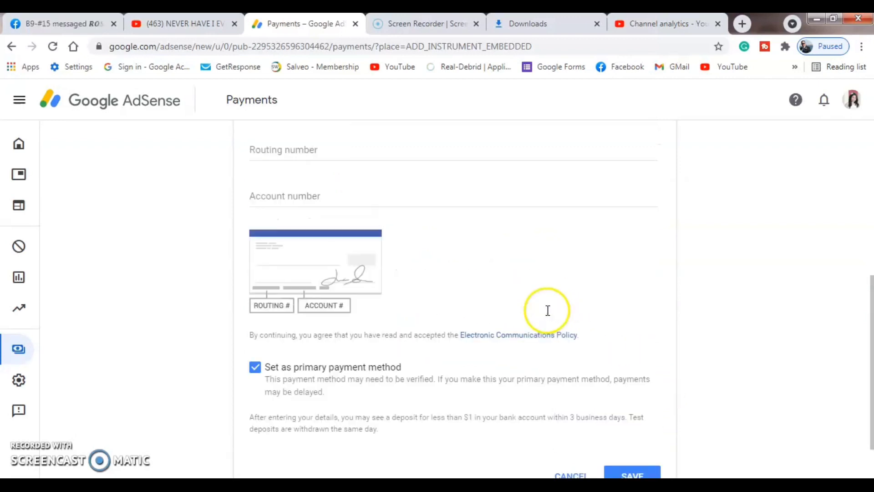
pyautogui.scroll(3, 549, 315)
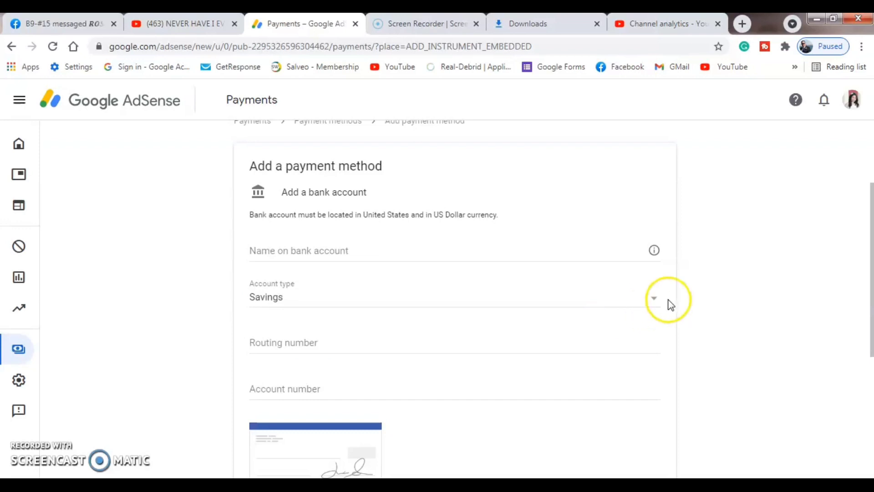
pyautogui.scroll(2, 519, 220)
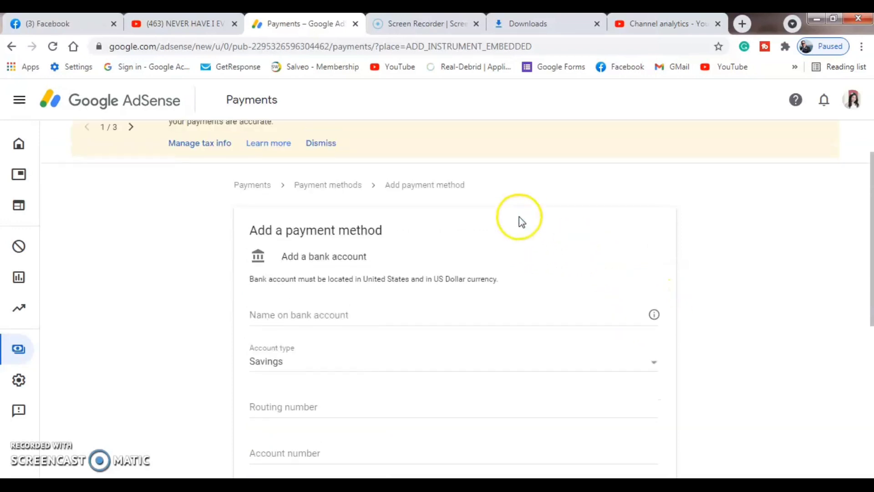
pyautogui.scroll(-5, 419, 244)
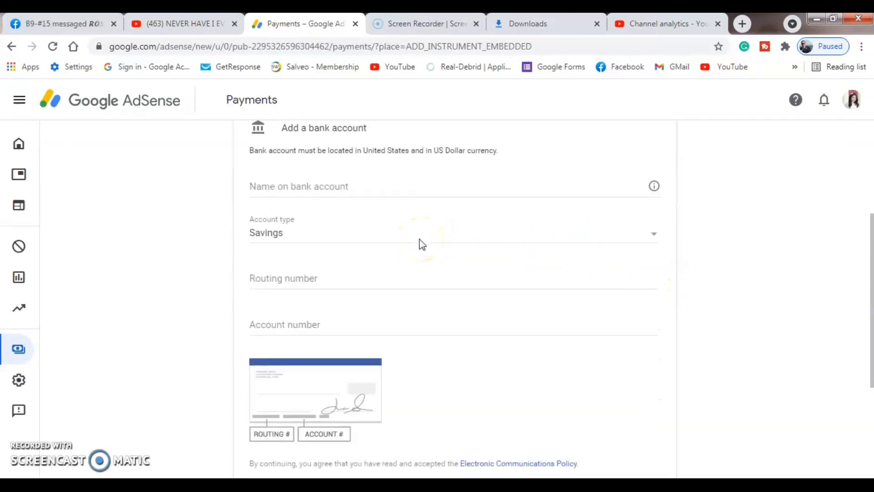
pyautogui.scroll(-2, 422, 244)
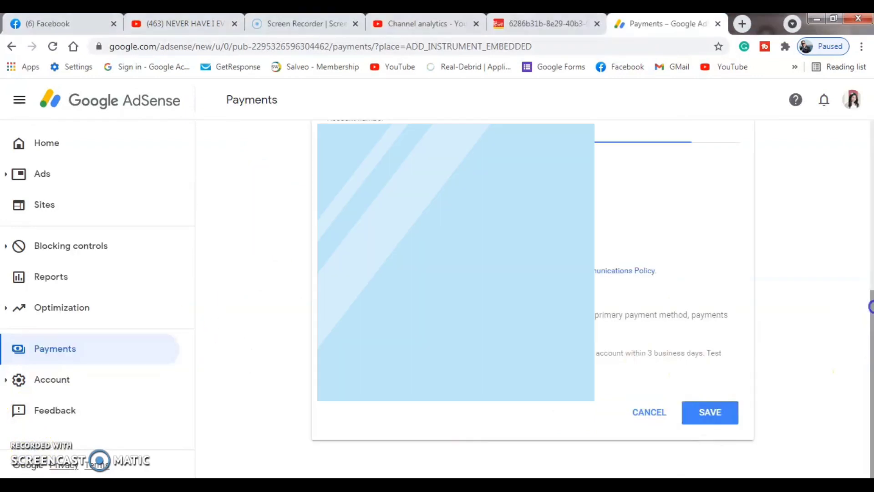
# - Review and save the completed bank account details, and proceed with verification by logging into the bank account
pyautogui.moveTo(862, 330); pyautogui.dragTo(829, 180)
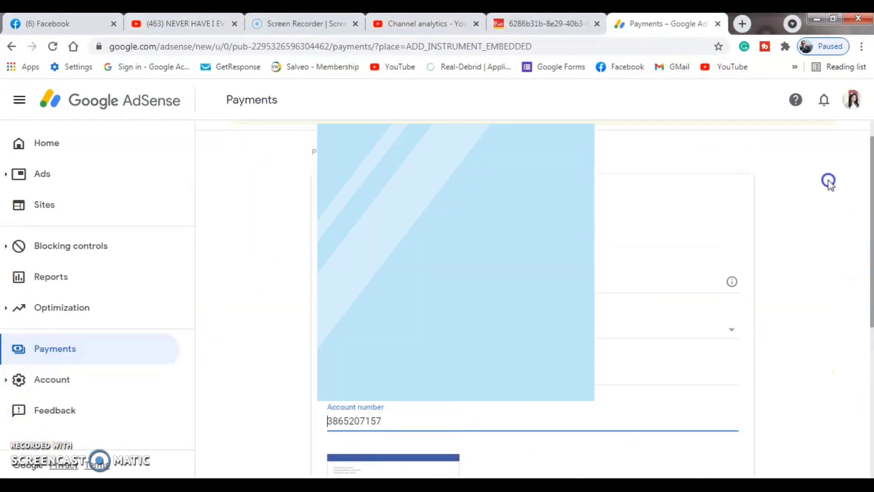
pyautogui.scroll(-7, 835, 197)
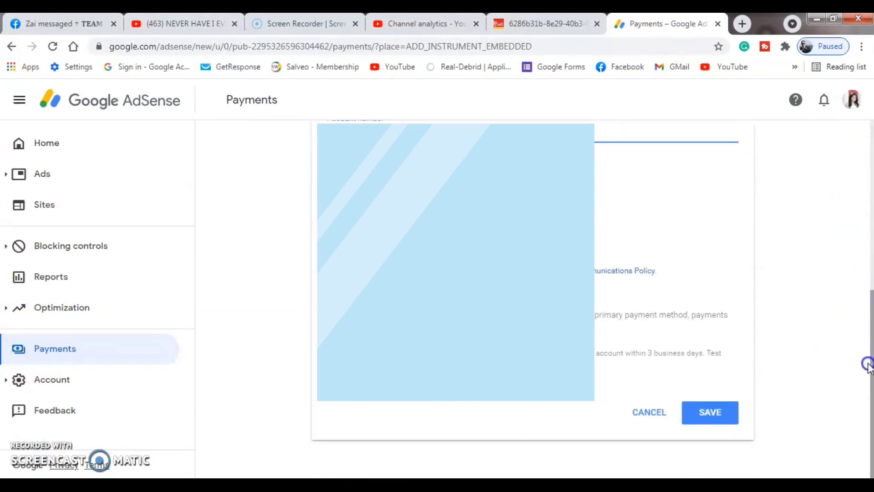
pyautogui.click(721, 415)
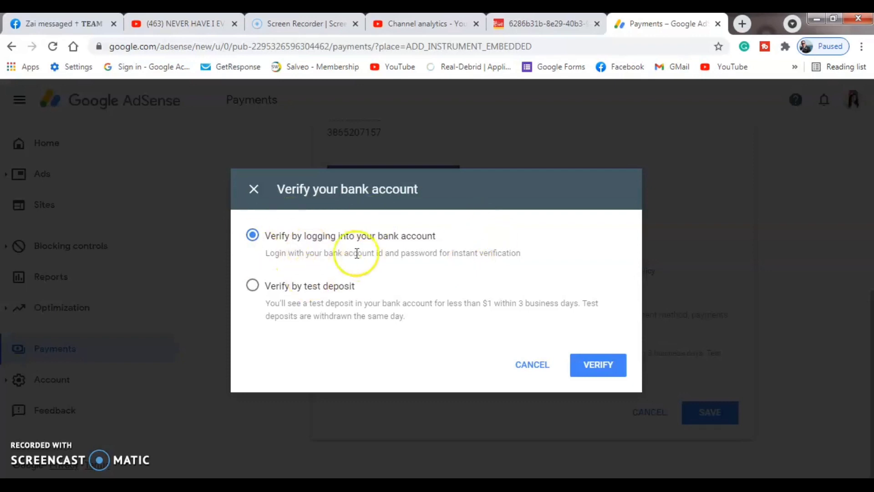
pyautogui.click(592, 364)
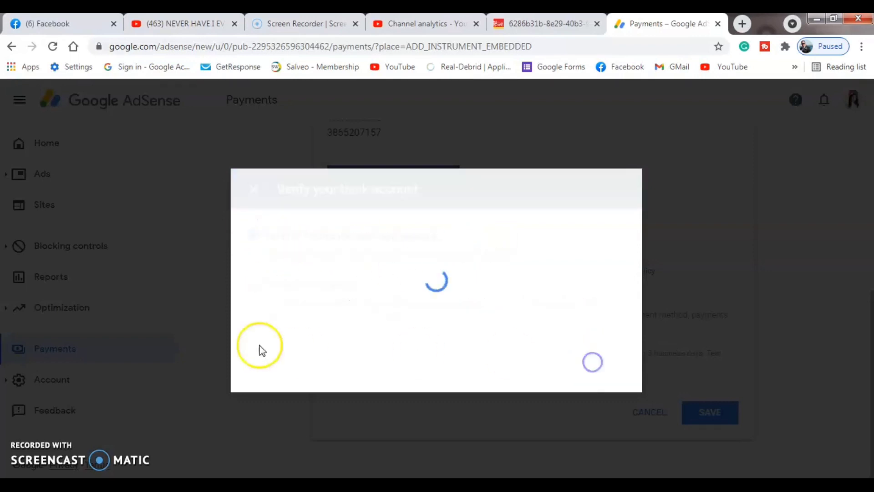
# - Enter the online banking username and password and submit them for bank account verification
pyautogui.click(263, 241)
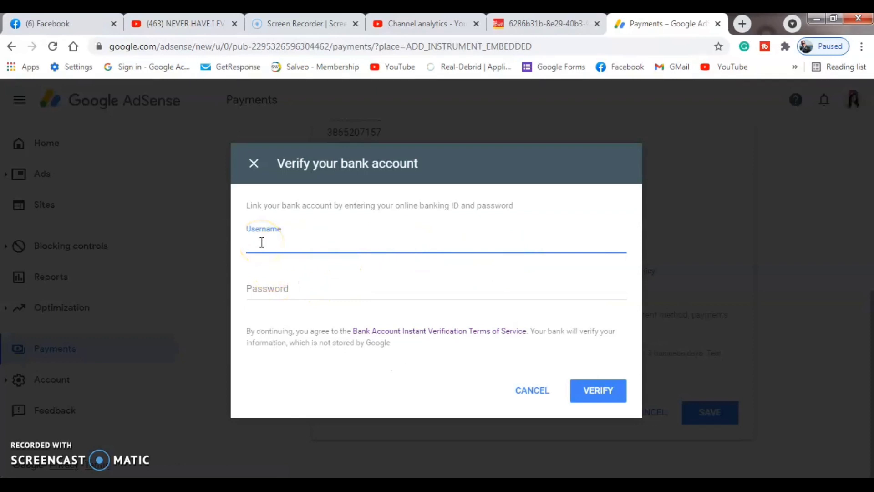
pyautogui.write('ra')
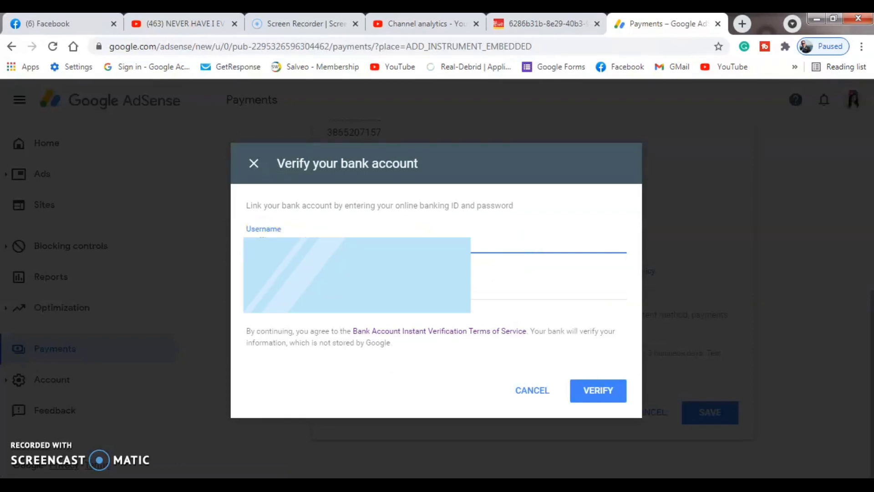
pyautogui.press('Tab')
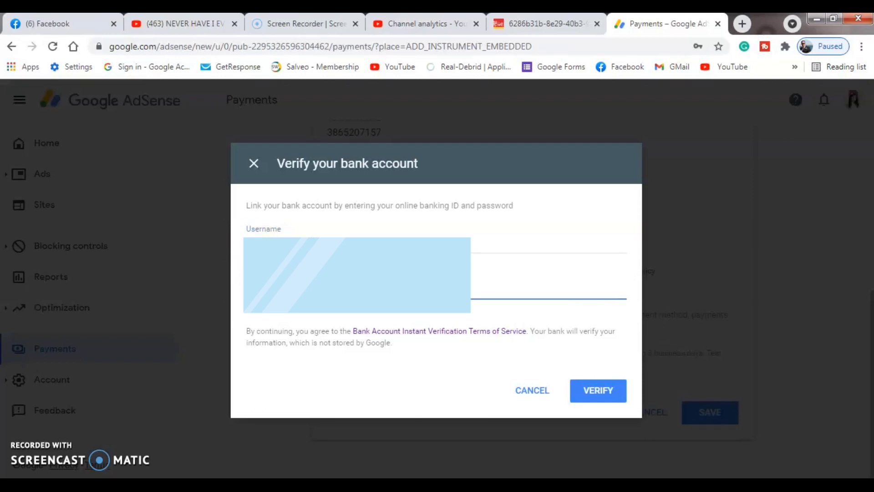
pyautogui.click(610, 391)
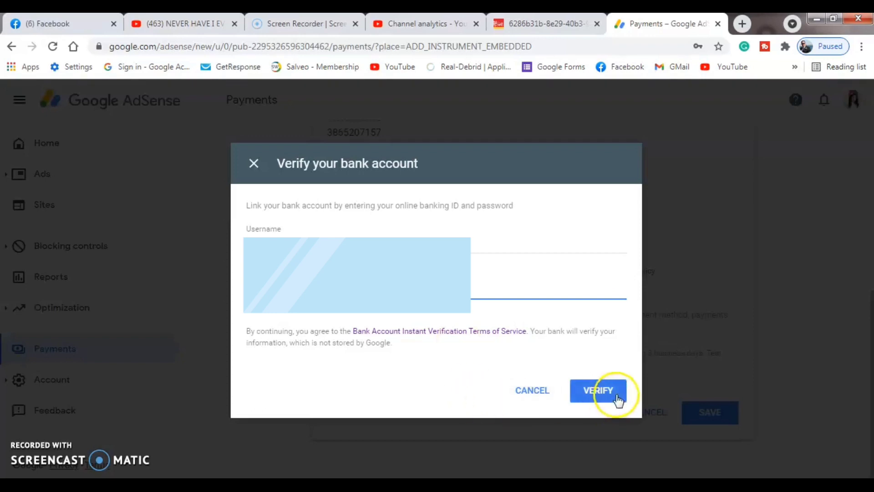
pyautogui.click(610, 391)
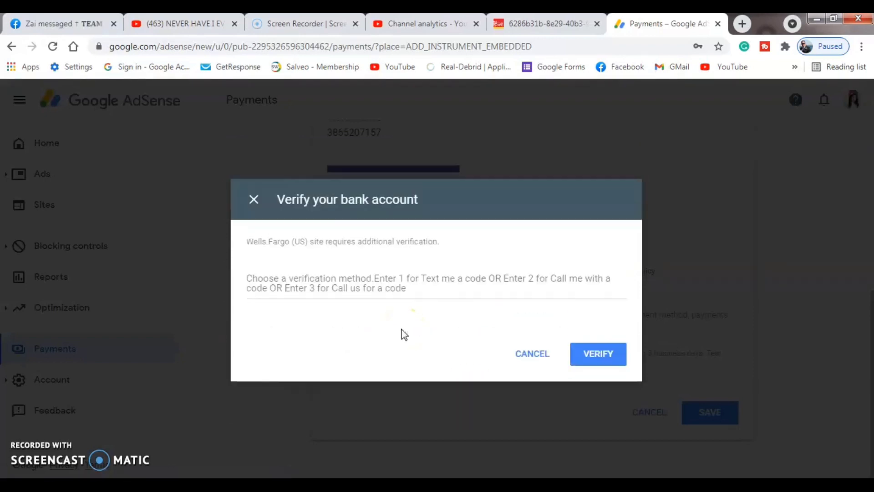
# - Choose verification method 1 to receive a code by text, and submit the last four digits of the receiving phone number
pyautogui.click(320, 287)
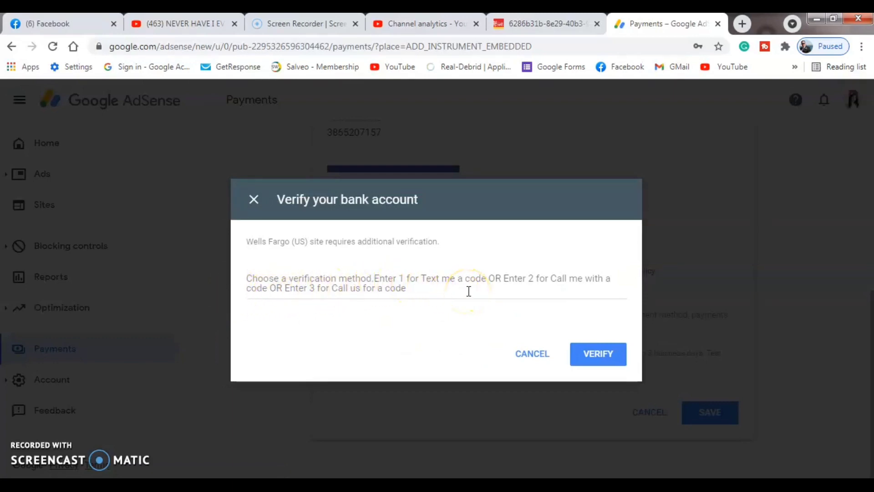
pyautogui.click(453, 291)
pyautogui.click(528, 290)
pyautogui.click(519, 293)
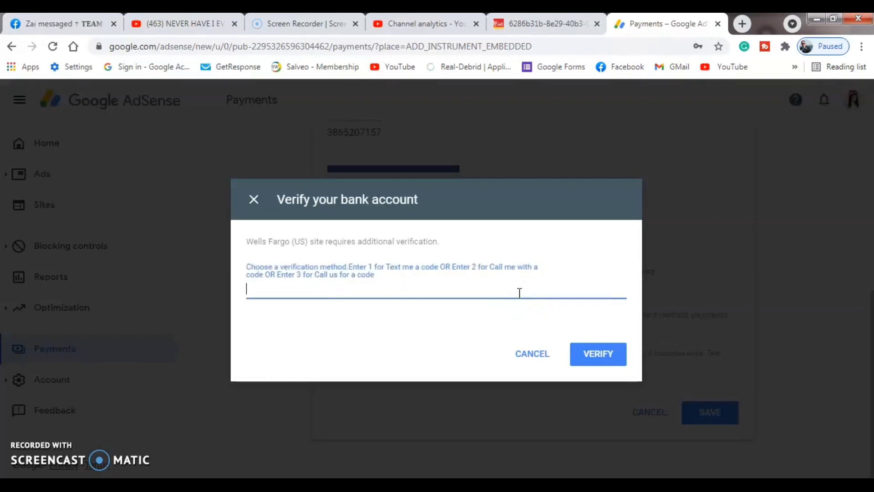
pyautogui.write('1')
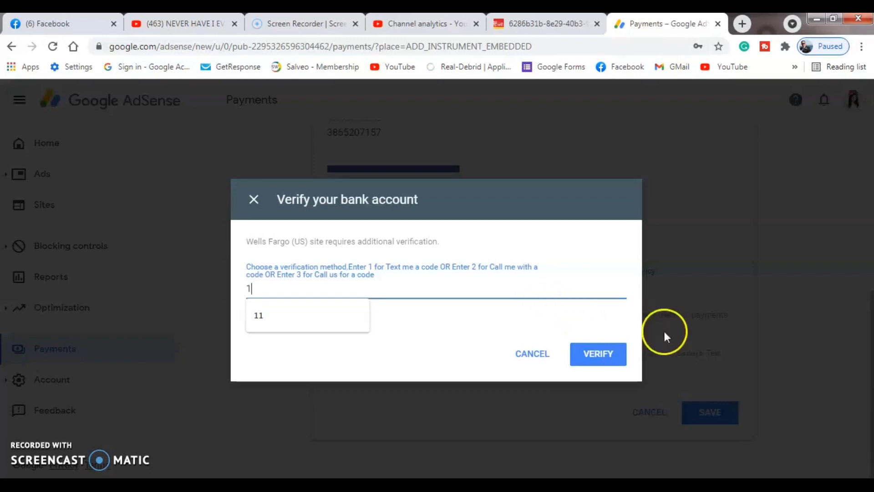
pyautogui.click(608, 355)
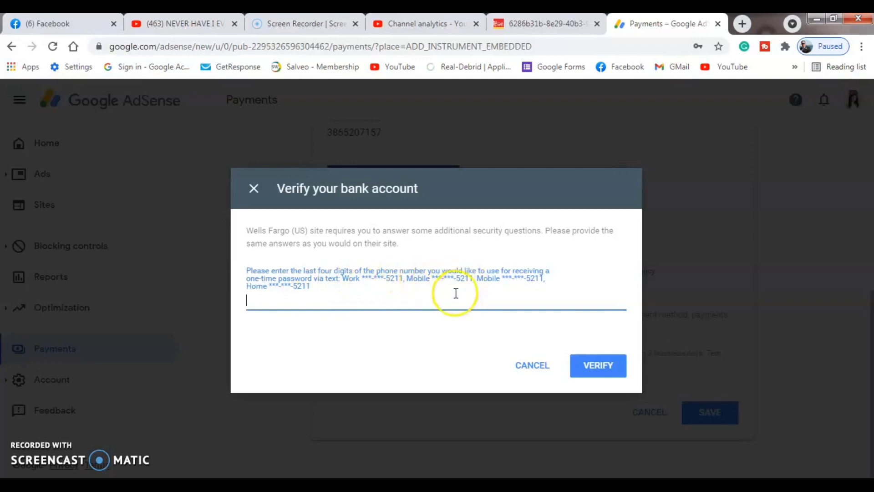
pyautogui.write('5211')
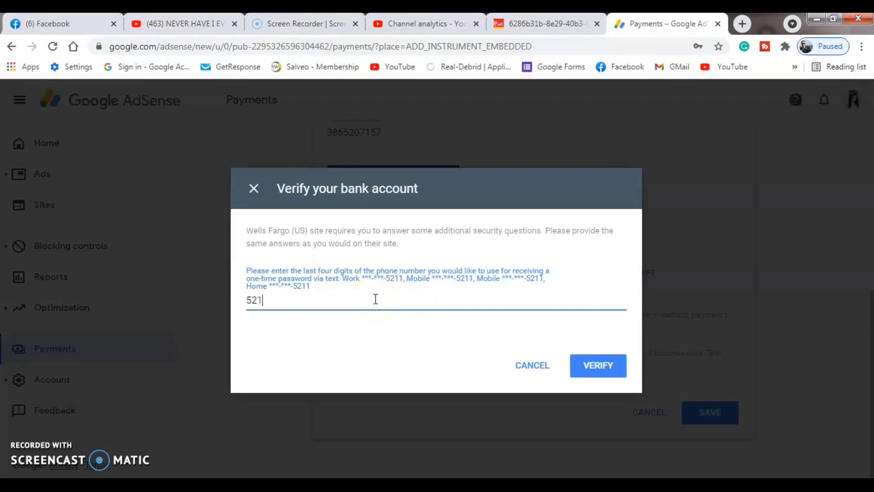
pyautogui.click(604, 364)
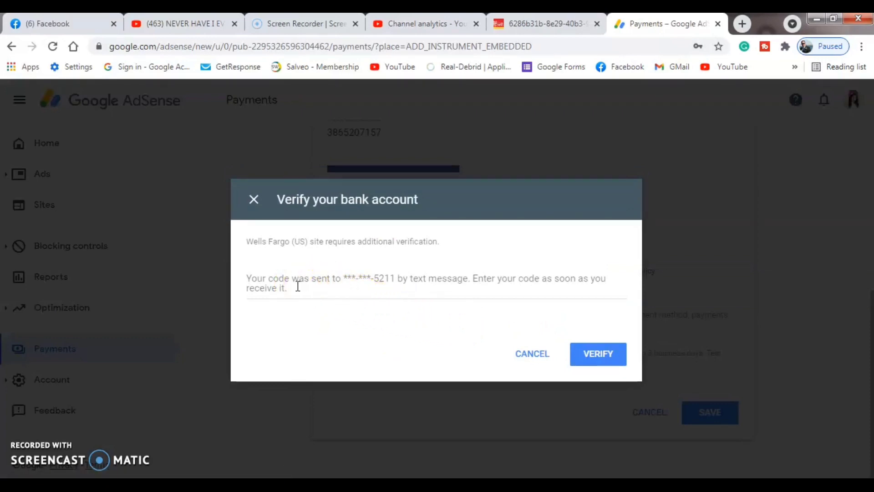
# - Paste the texted verification code, submit it, and close the bank account verification dialog
pyautogui.click(382, 290)
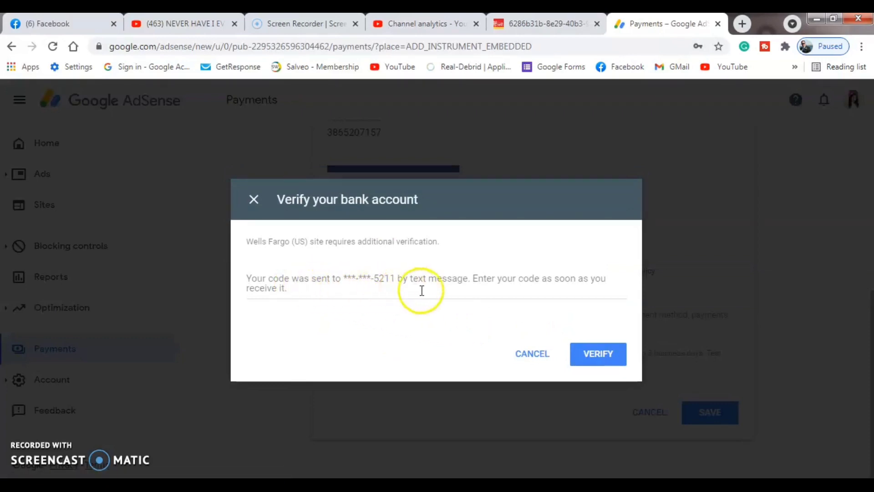
pyautogui.click(496, 294)
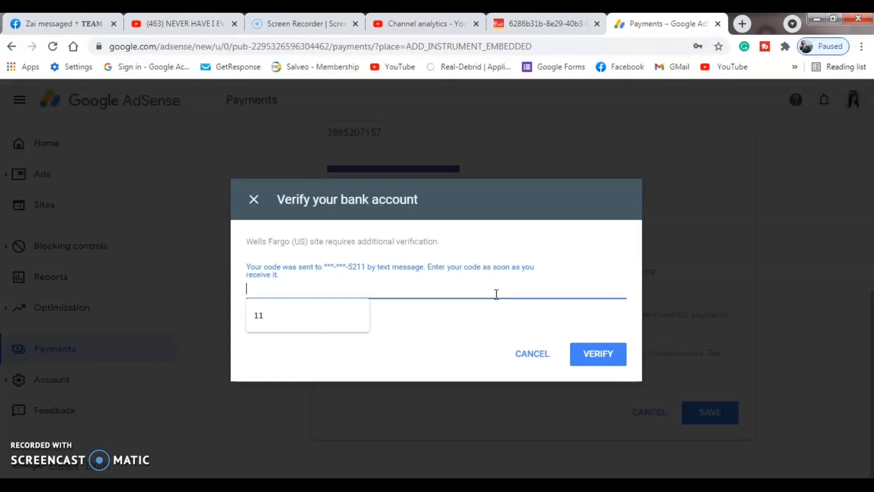
pyautogui.hotkey('ctrl', 'v')
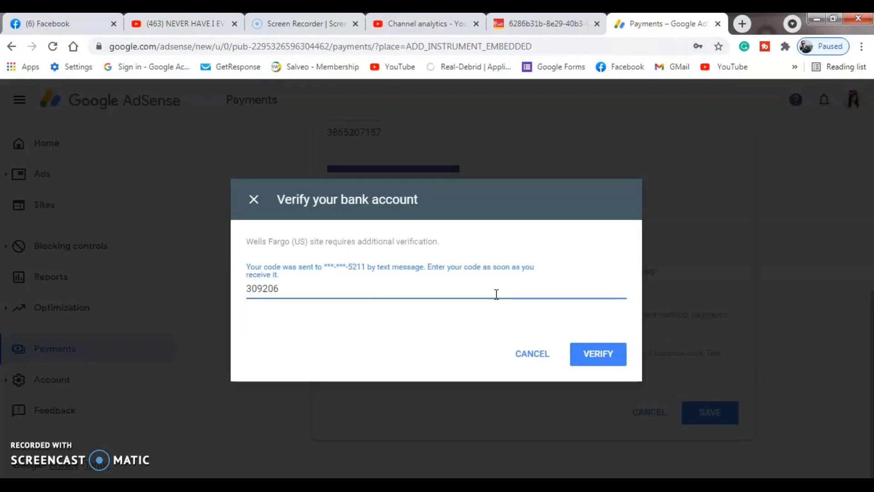
pyautogui.click(597, 353)
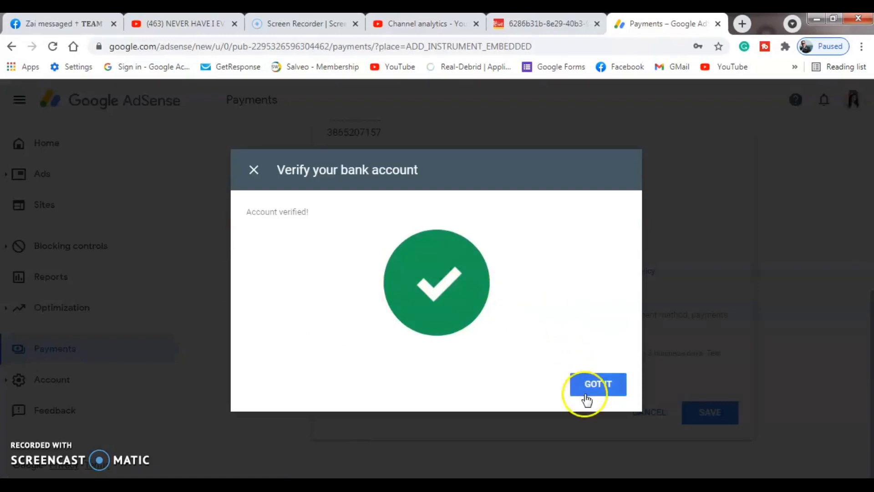
pyautogui.click(604, 383)
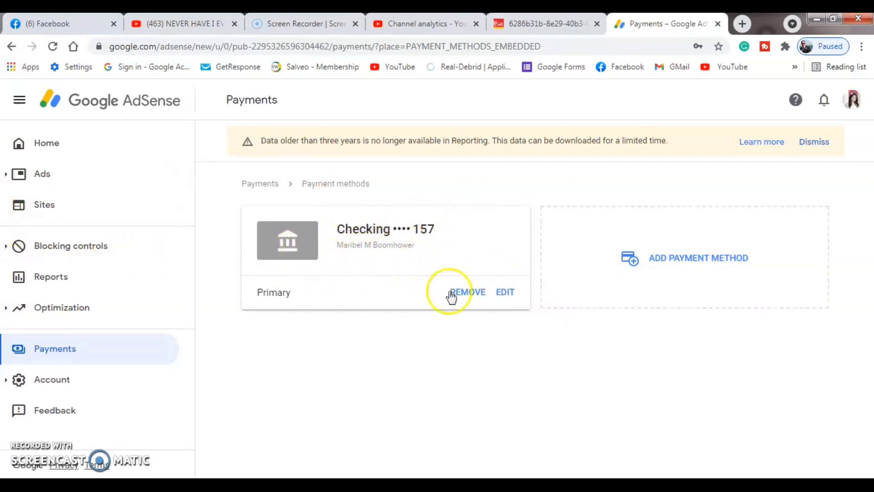
# - Return to the AdSense home page and look over the estimated earnings and balance
pyautogui.click(44, 142)
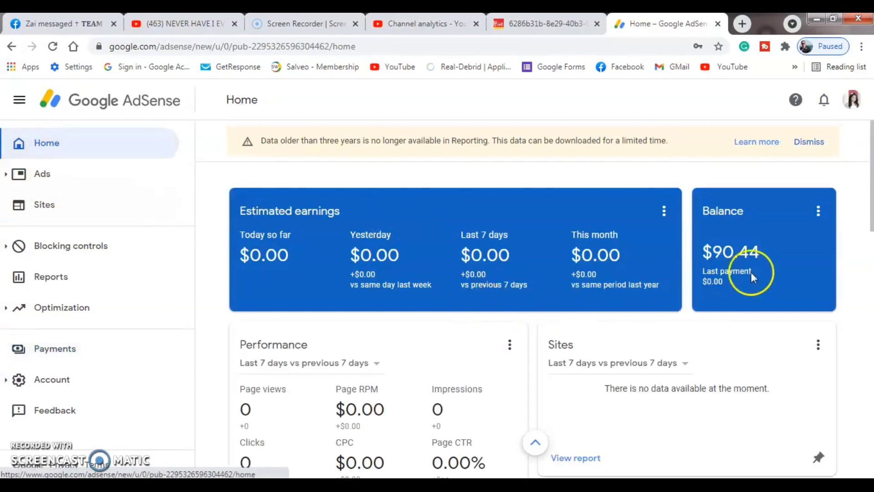
pyautogui.moveTo(870, 196)
pyautogui.mouseDown()
pyautogui.moveTo(870, 306)
pyautogui.moveTo(867, 201)
pyautogui.mouseUp()
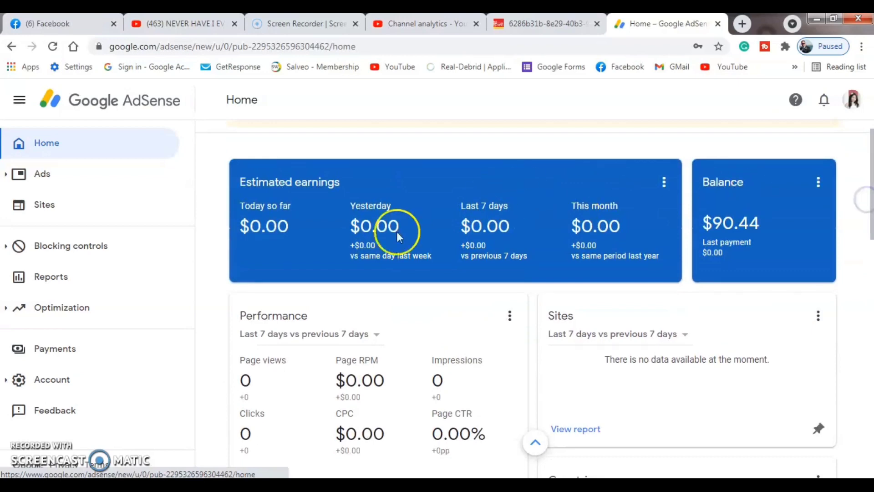